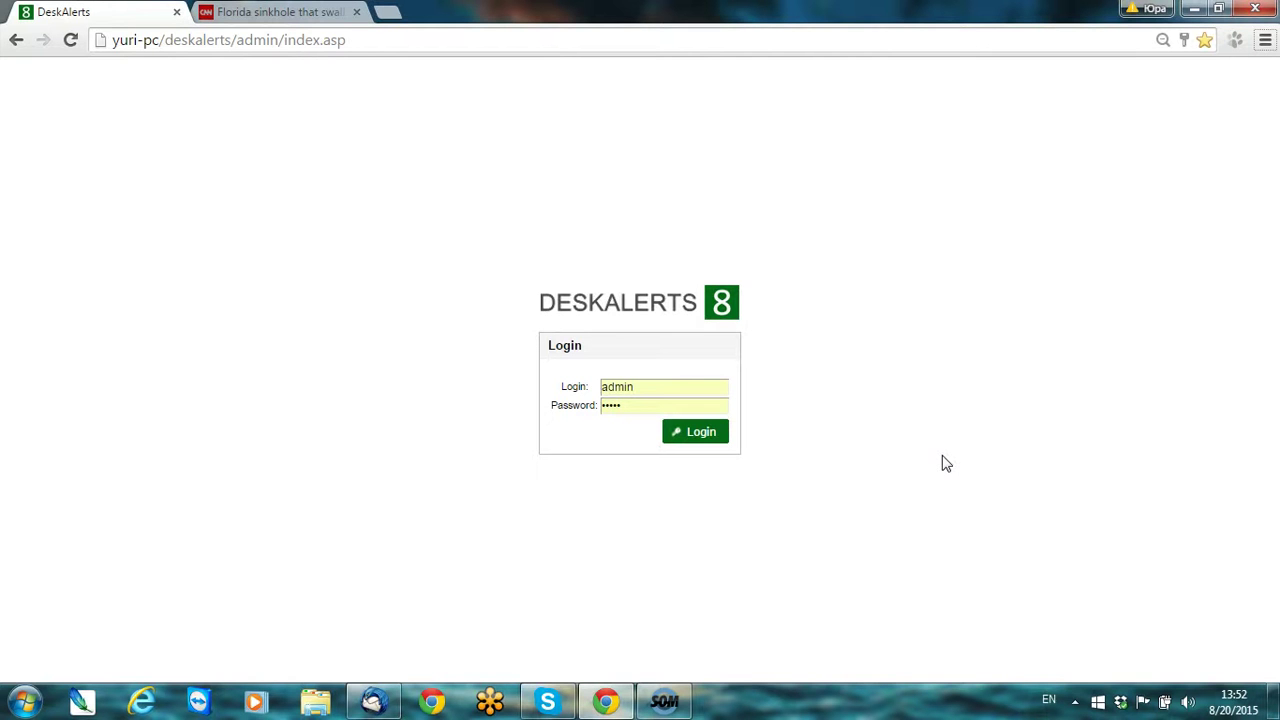
- Log in to the admin console with the prefilled administrator credentials
left_click(700, 440)
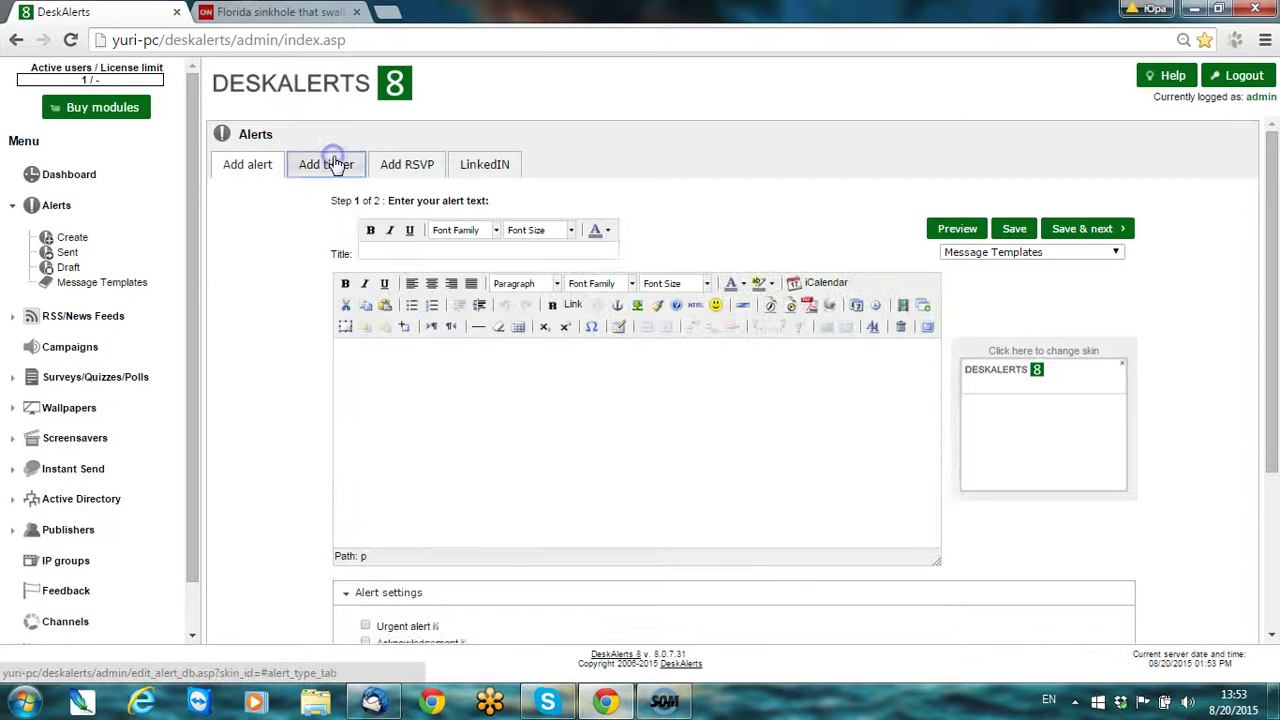
- Start a new ticker alert and give it the title 'Test'
left_click(331, 164)
left_click(426, 251)
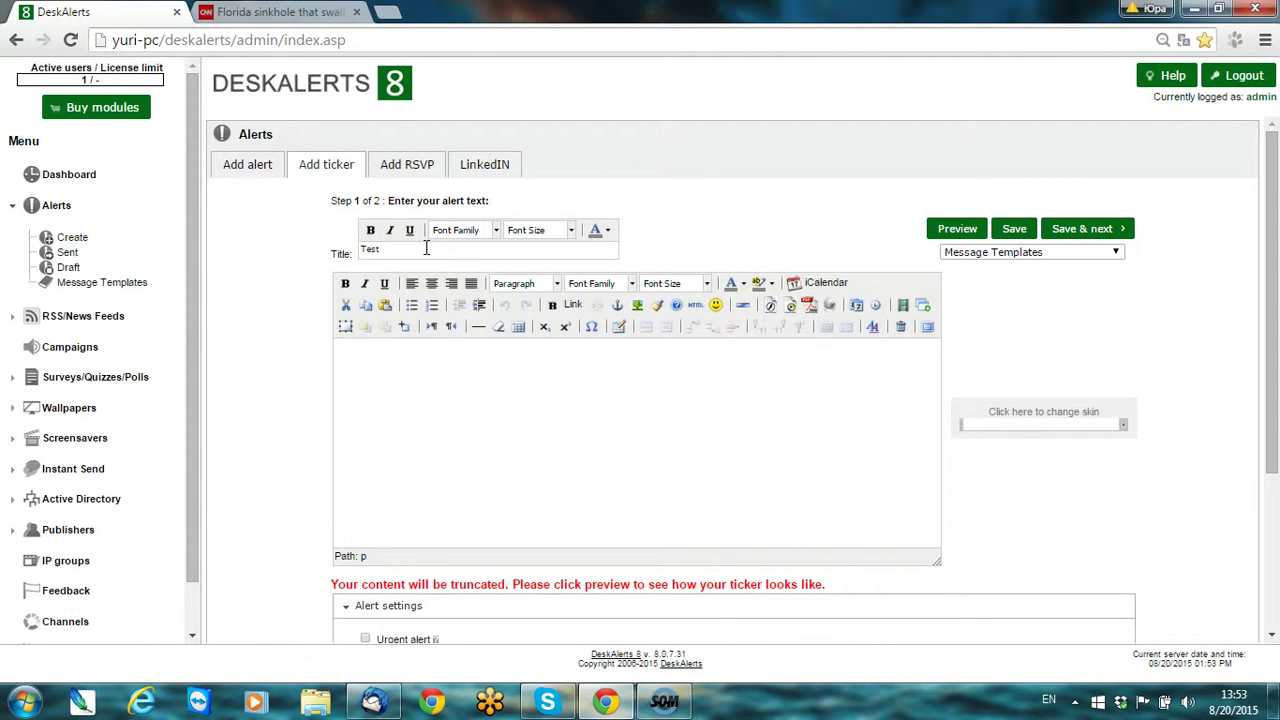
left_click(449, 349)
- Copy the first two paragraphs of the CNN sinkhole article into the ticker body
key("ctrl+Tab")
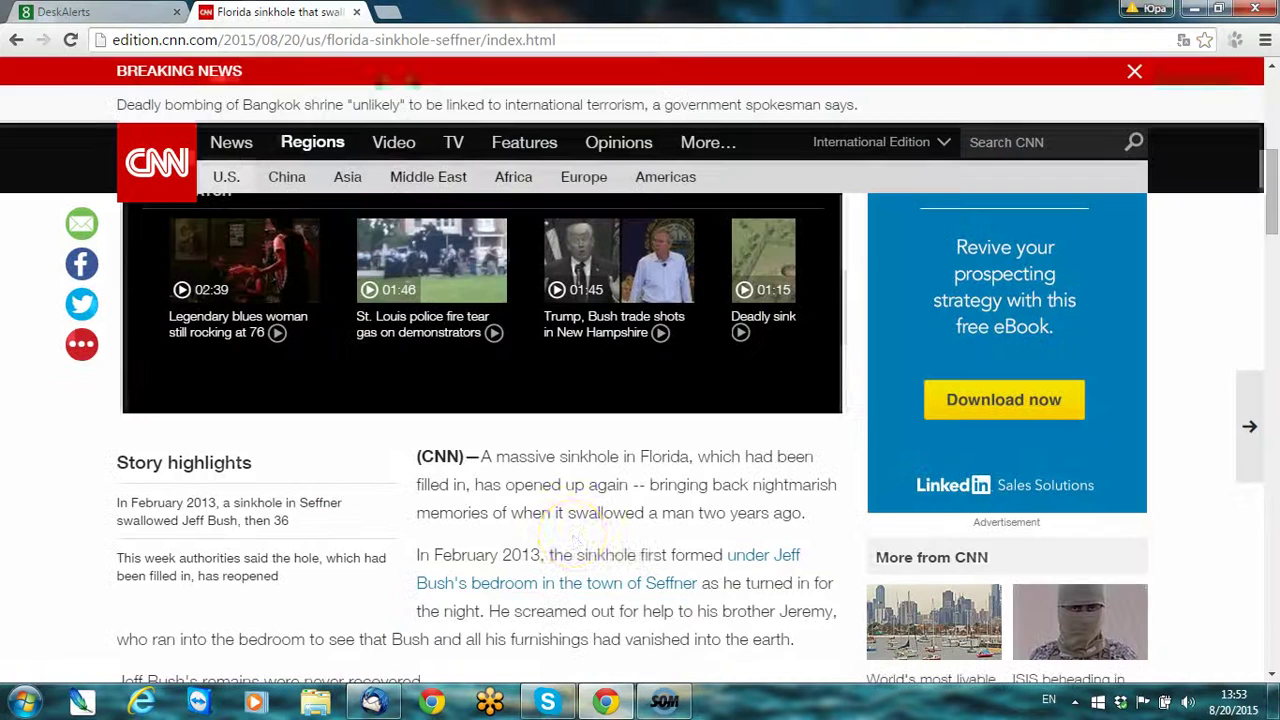
left_click(437, 482)
left_click_drag(794, 639, 418, 462)
key("ctrl+c")
left_click(63, 11)
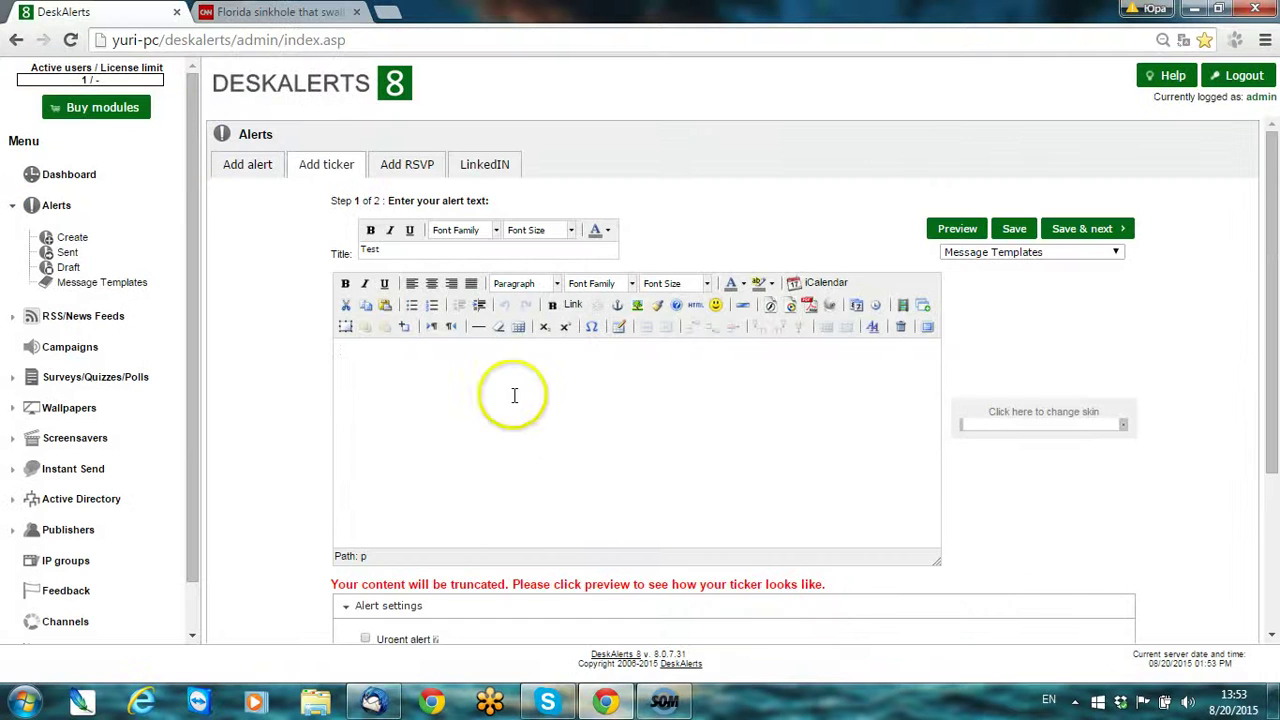
left_click(514, 395)
key("ctrl+v")
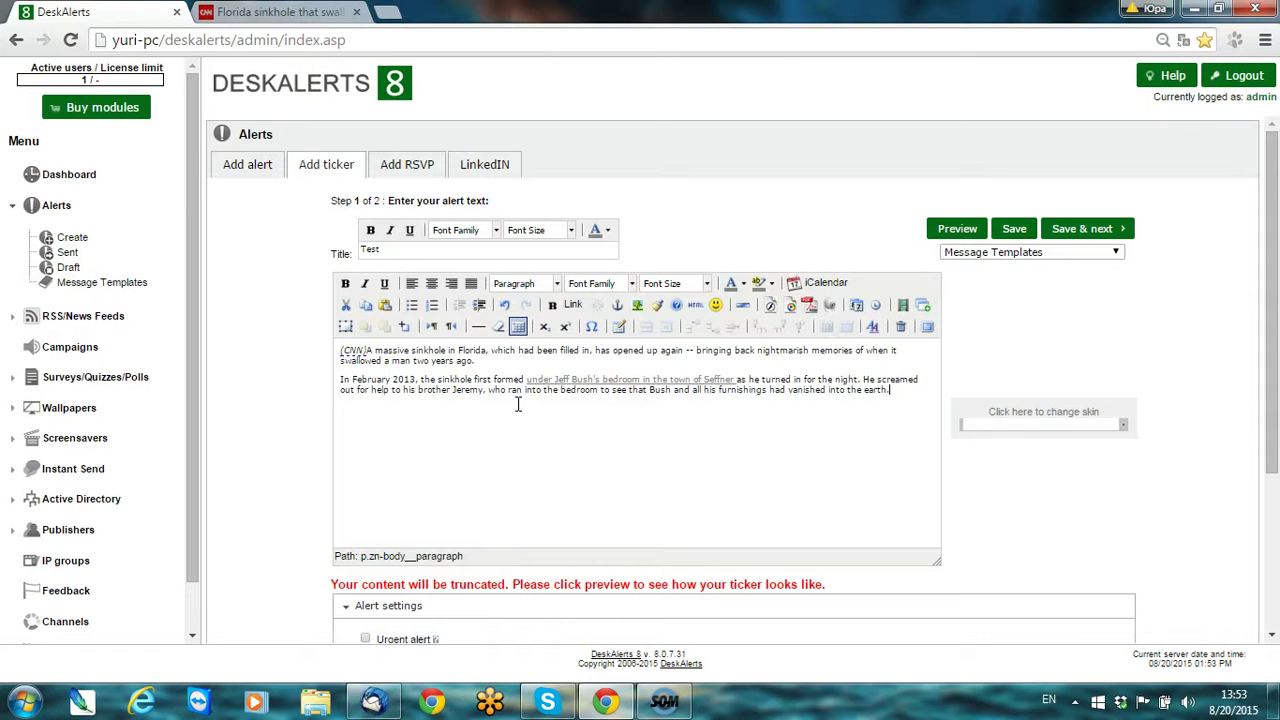
left_click(510, 402)
left_click_drag(1128, 400, 1098, 427)
- Apply the Red skin to the ticker, then scroll down to the alert settings
left_click(1098, 427)
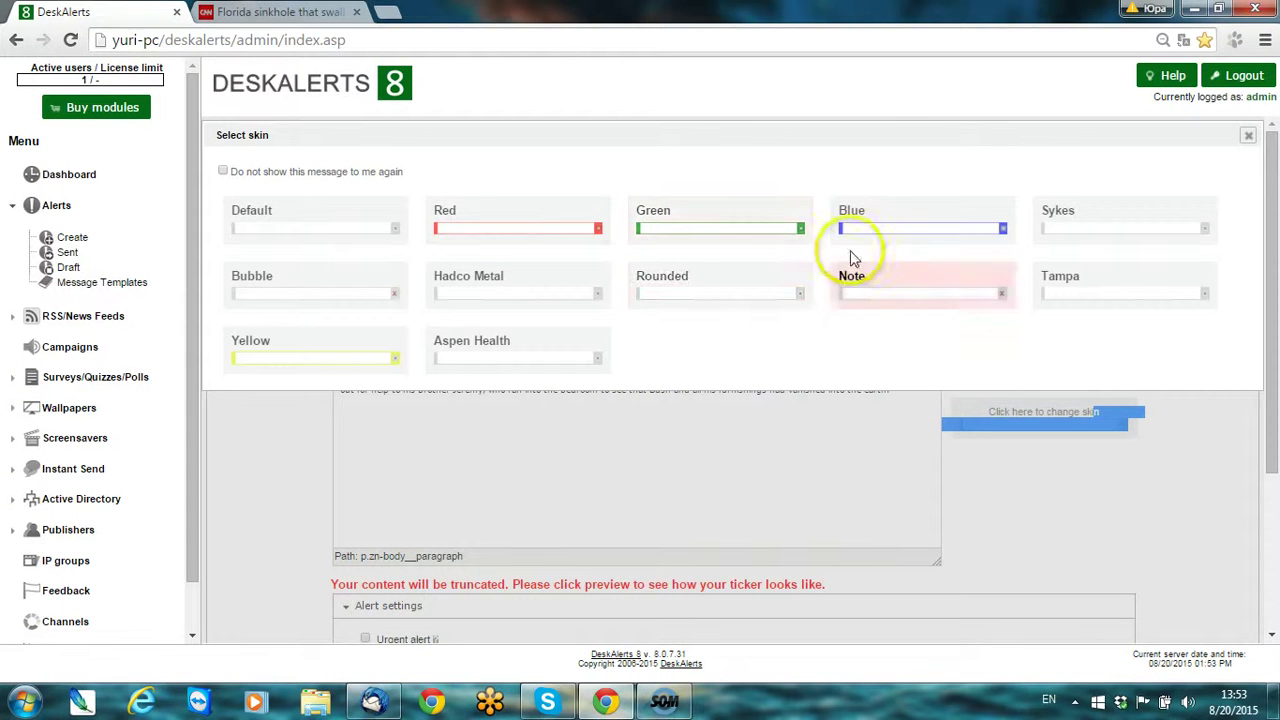
left_click(574, 234)
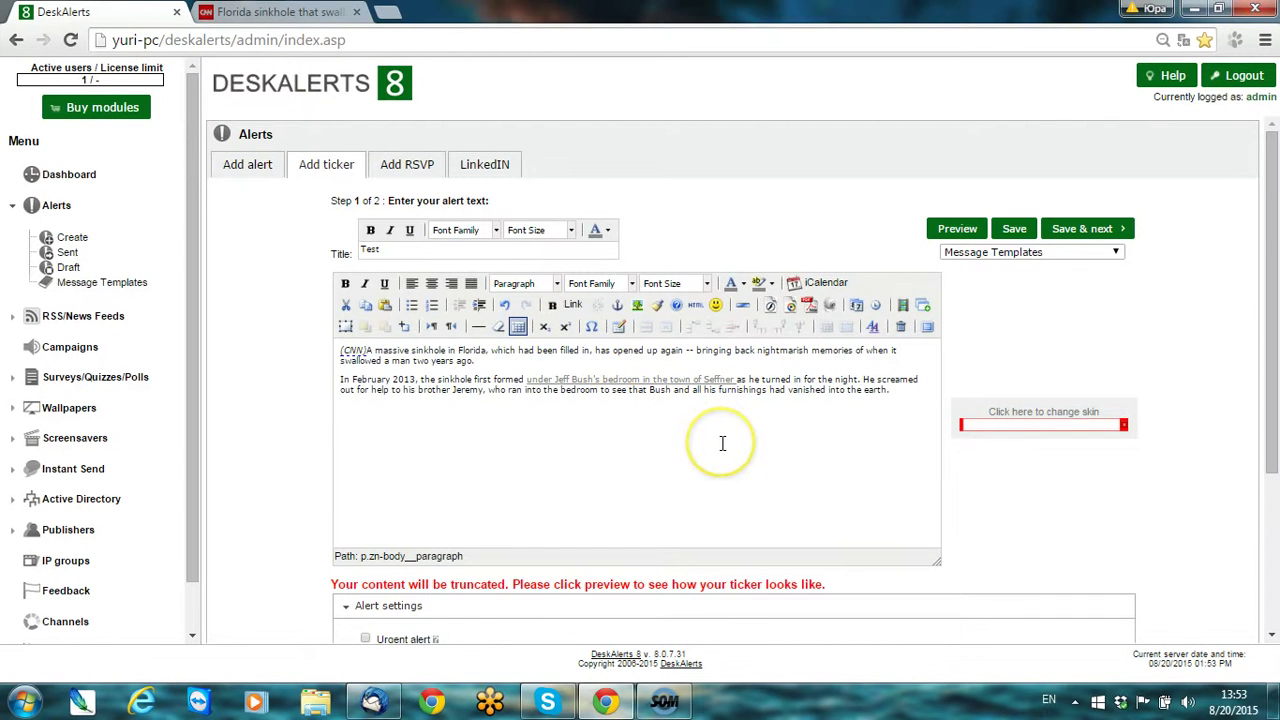
scroll(722, 443, "down", 1)
scroll(694, 343, "down", 2)
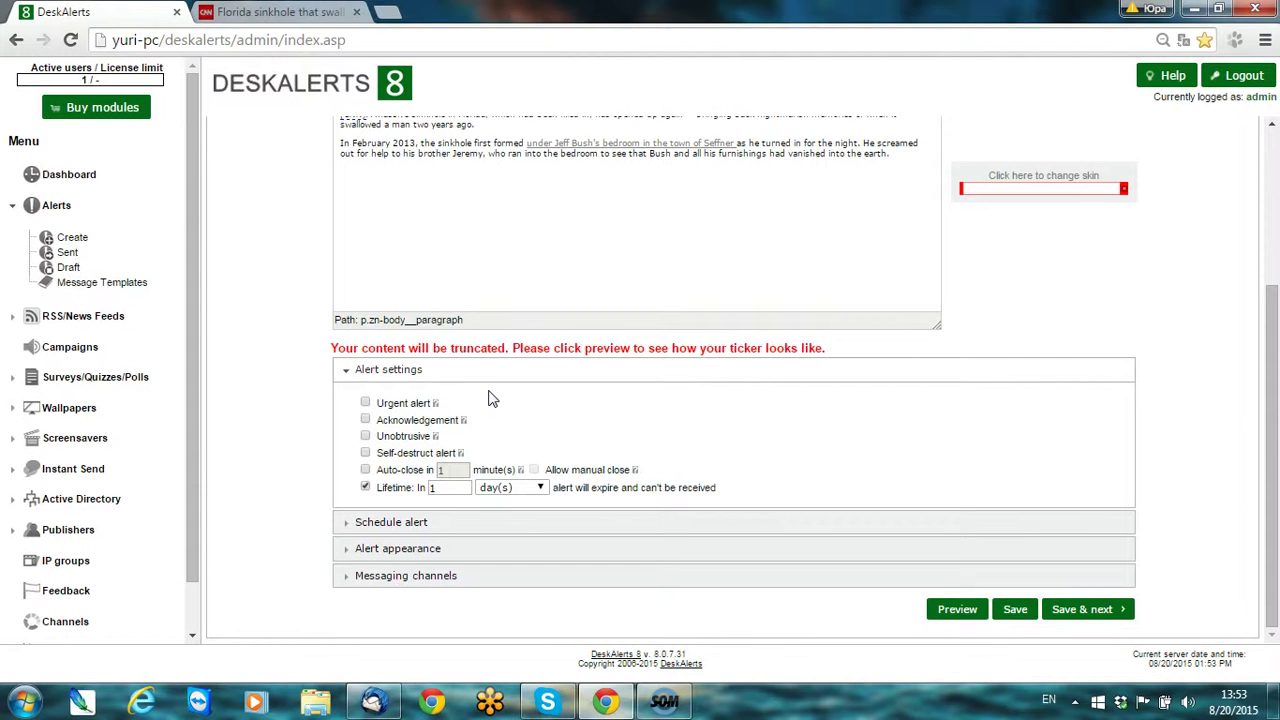
left_click(419, 369)
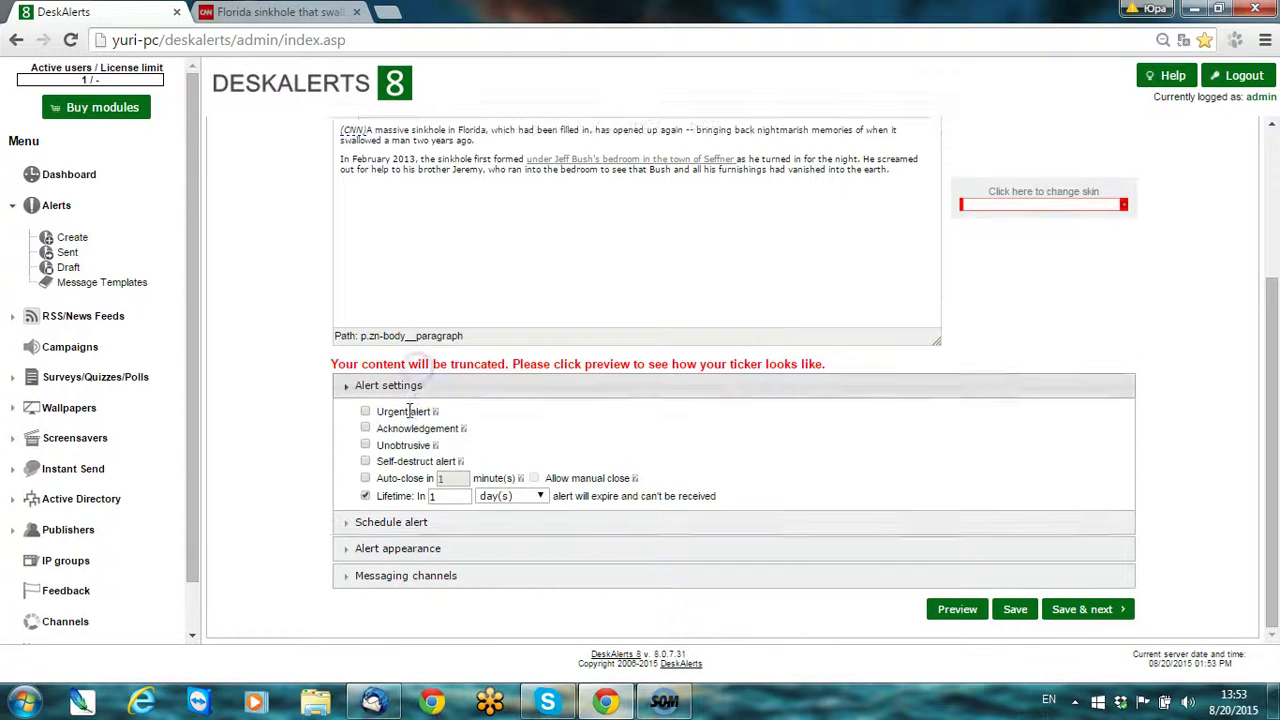
left_click(413, 528)
scroll(451, 503, "down", 2)
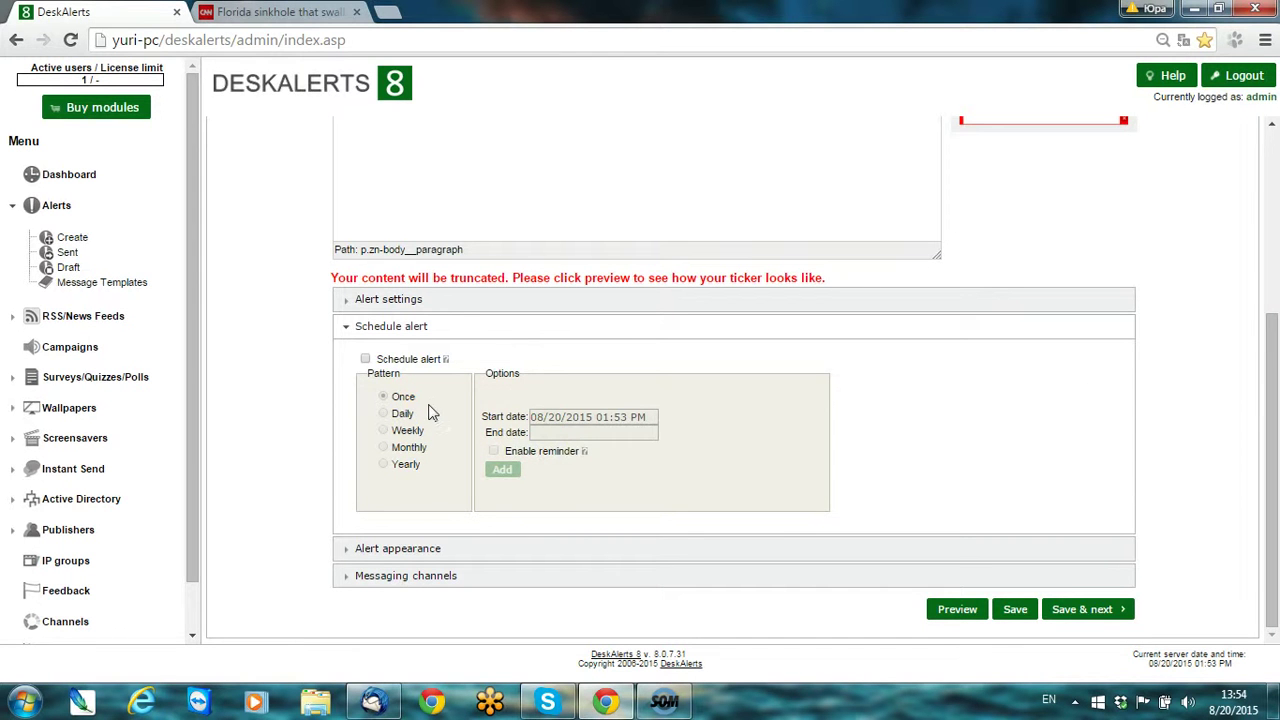
left_click(413, 327)
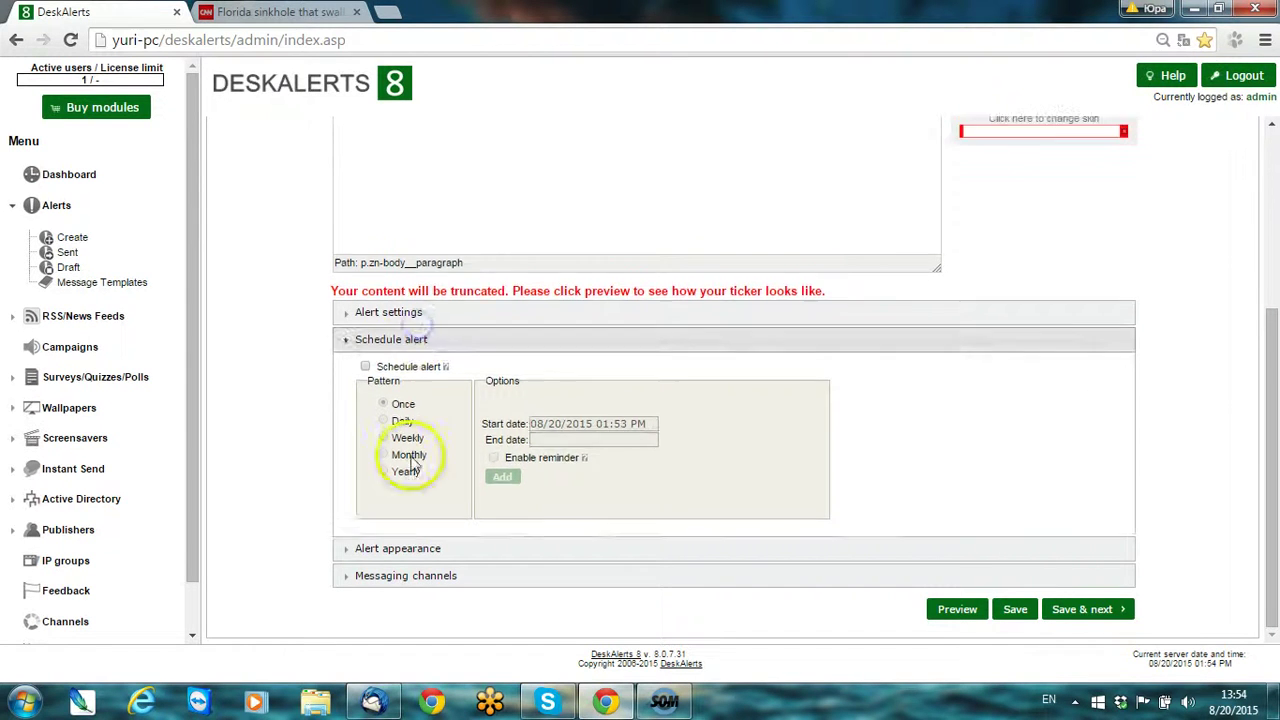
left_click(500, 550)
scroll(537, 457, "down", 2)
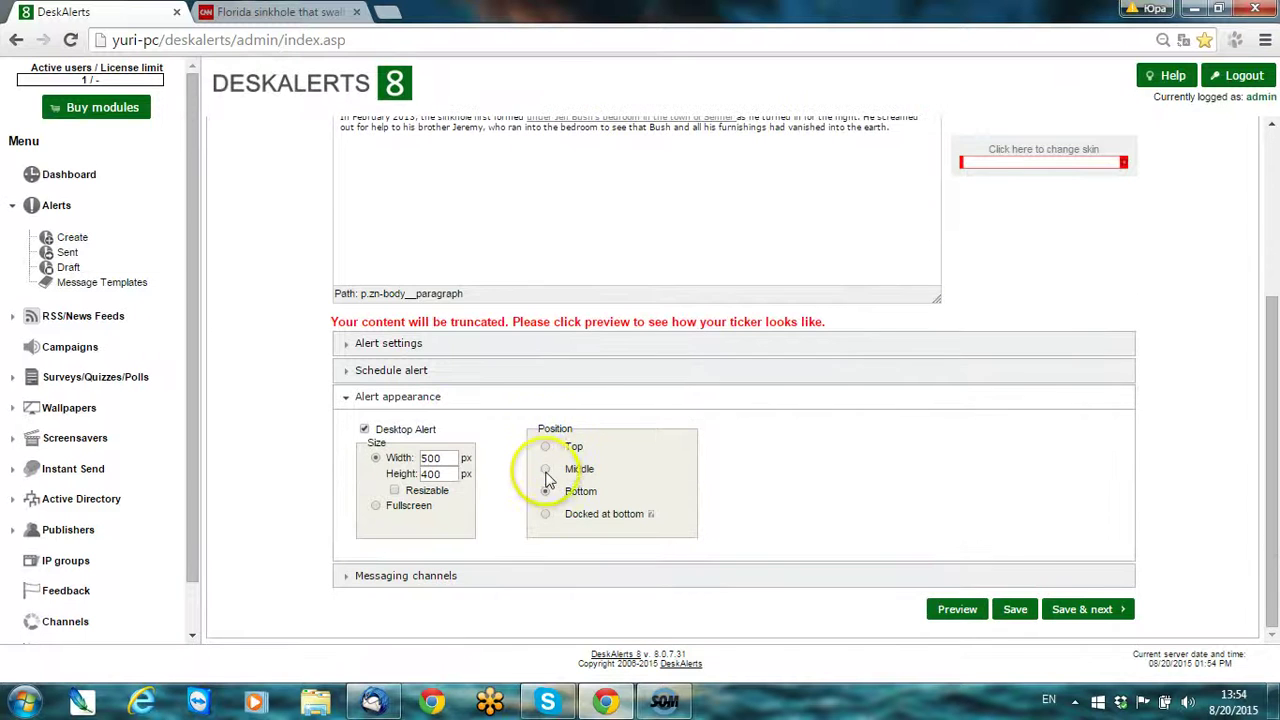
left_click(546, 468)
left_click(543, 491)
left_click(544, 448)
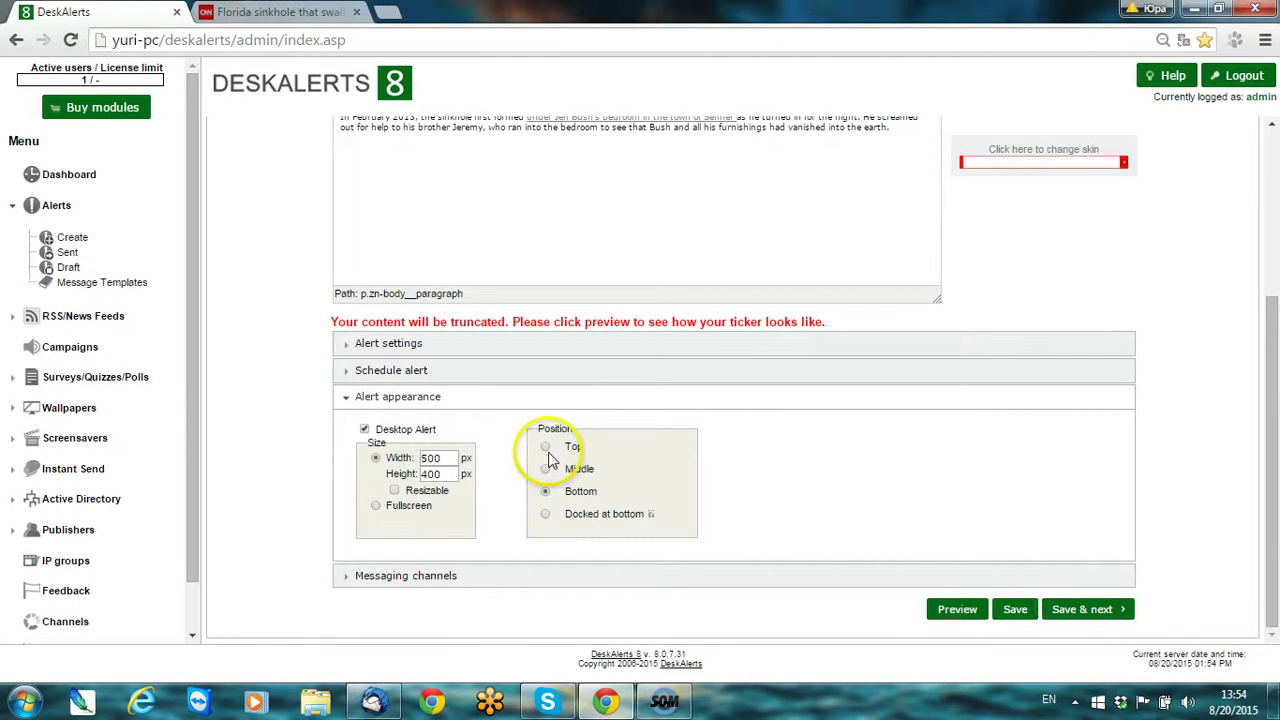
left_click(547, 495)
left_click(545, 491)
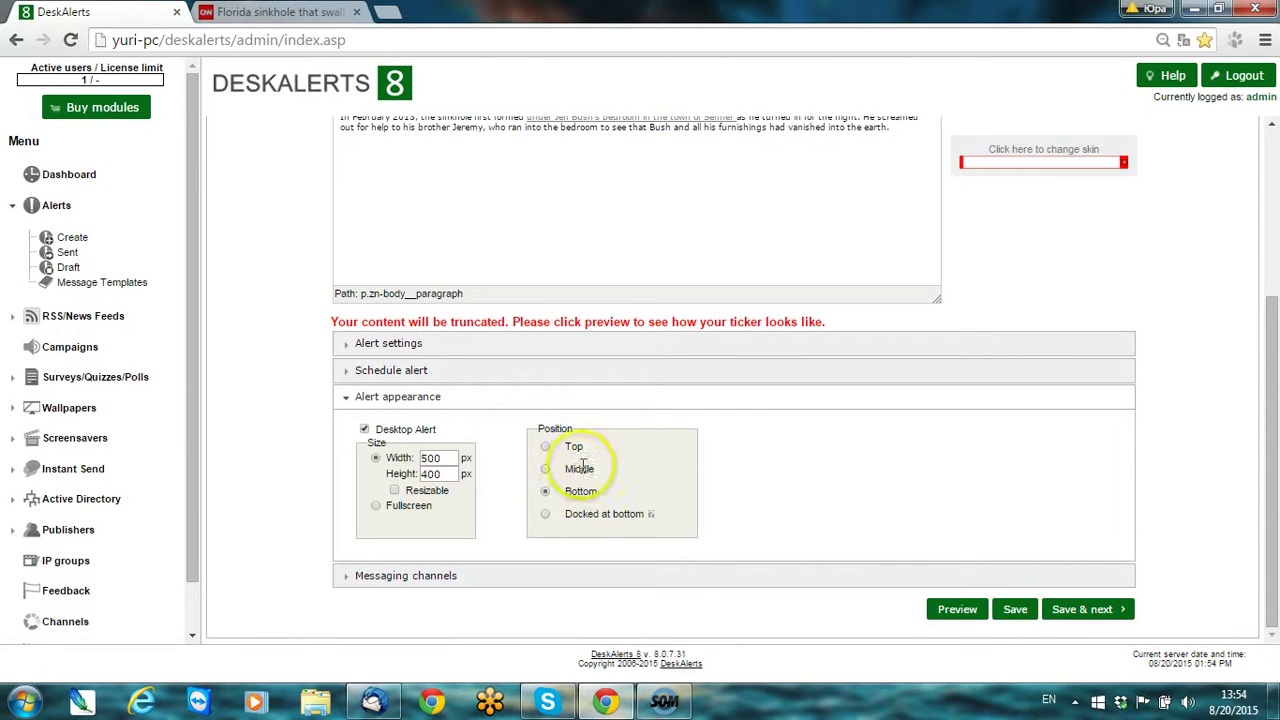
left_click(441, 397)
left_click(443, 573)
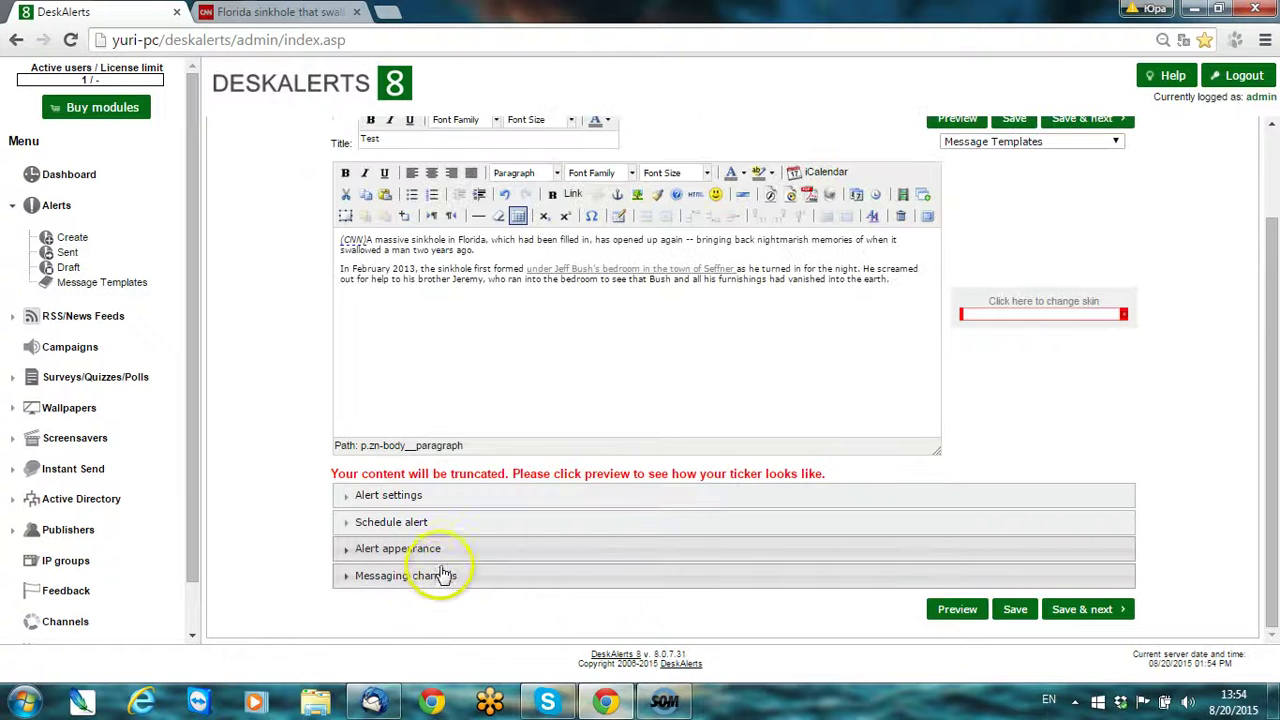
scroll(629, 494, "down", 2)
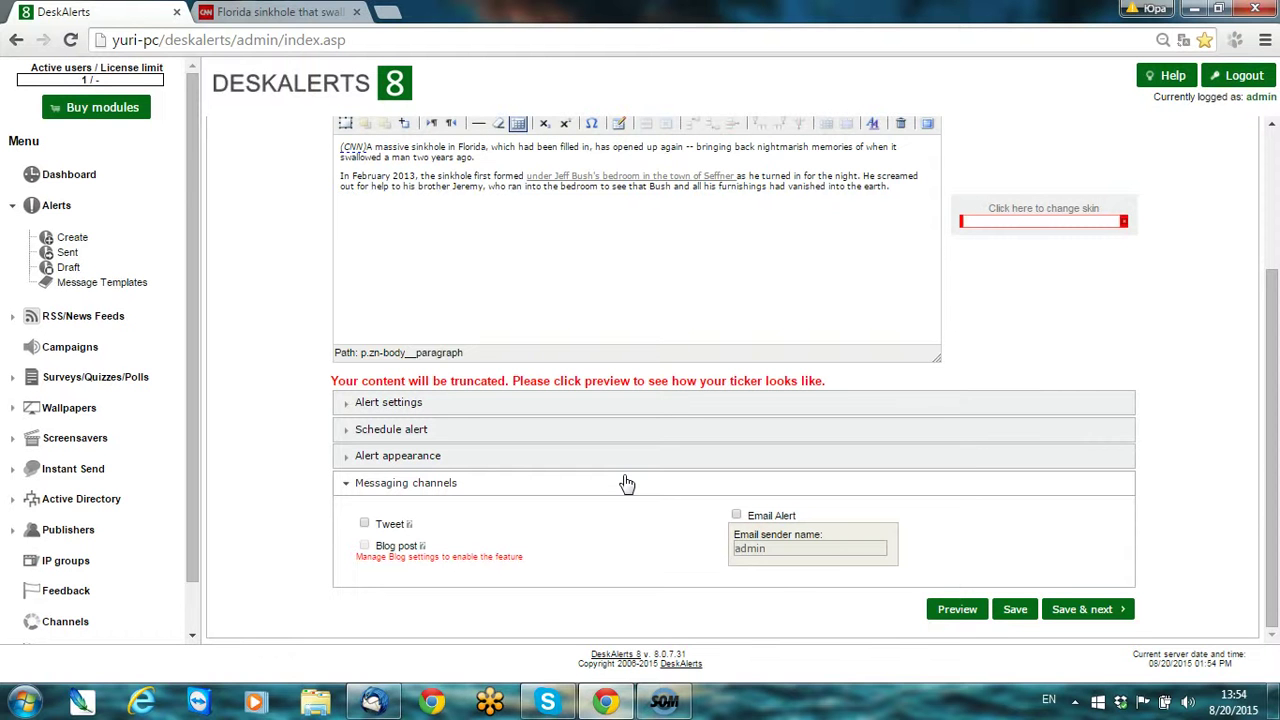
left_click(443, 483)
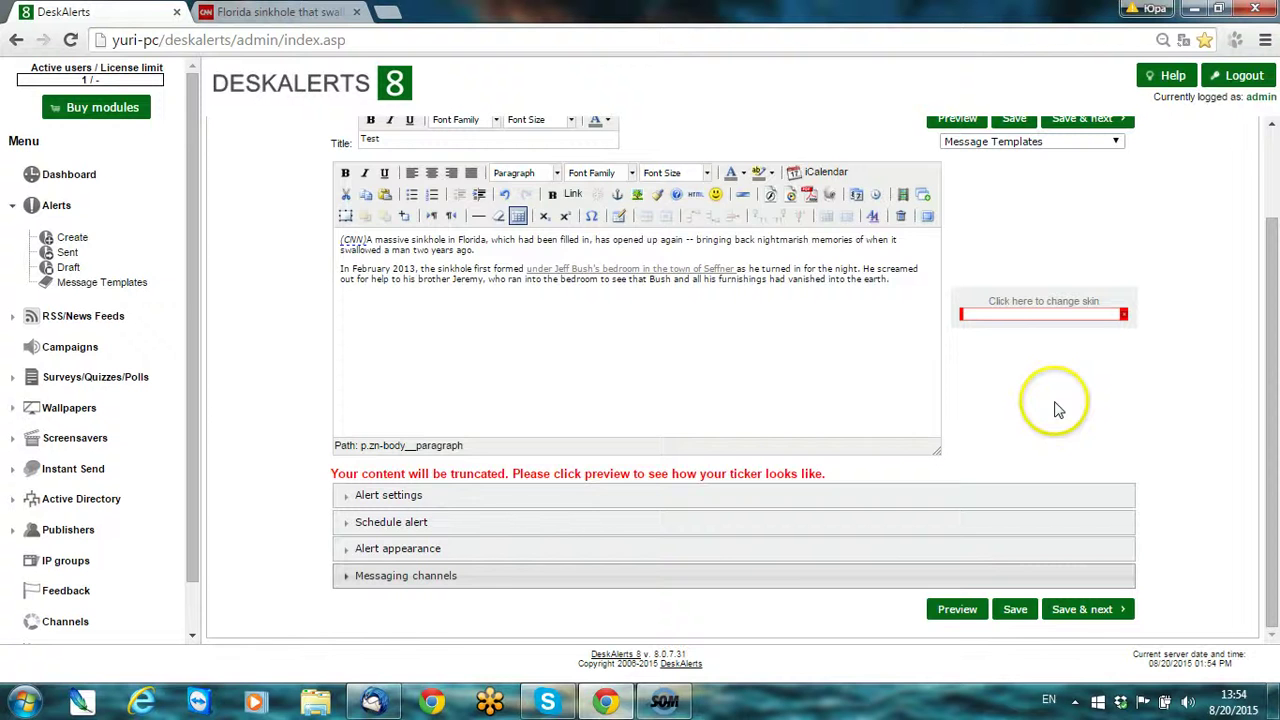
scroll(1053, 412, "up", 2)
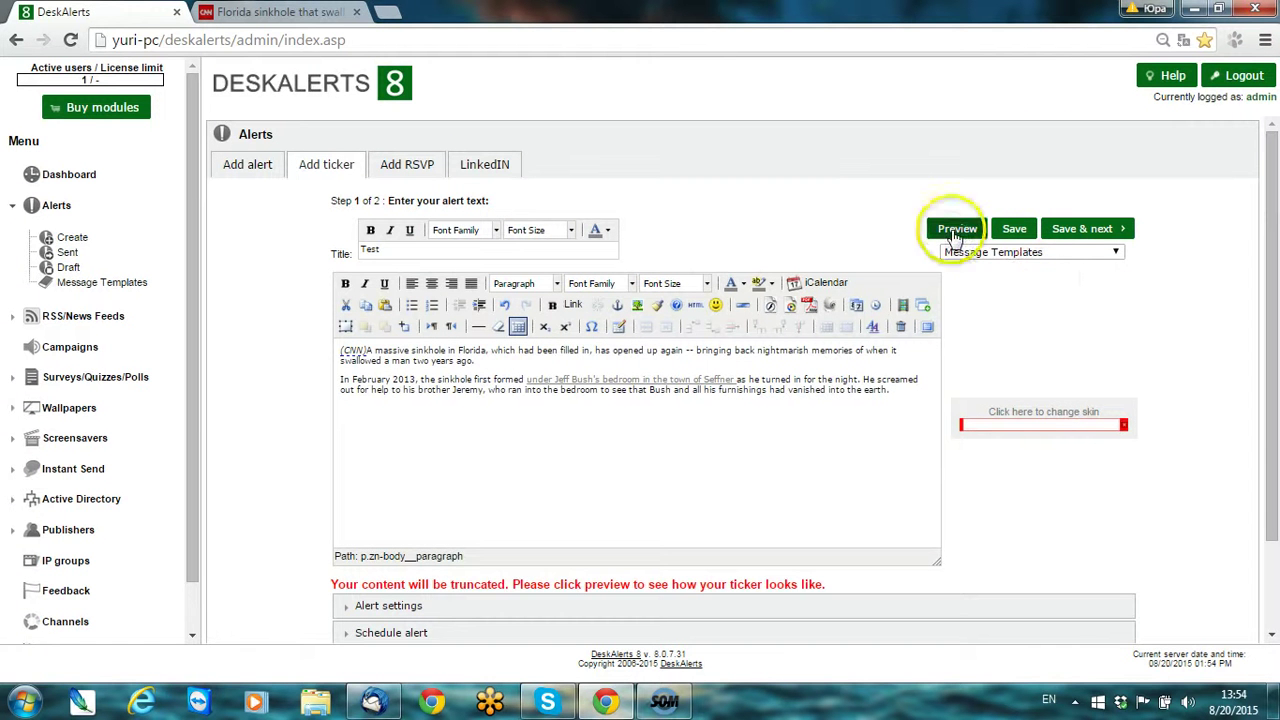
- Preview the Test ticker, then save it and continue to recipients
left_click(952, 232)
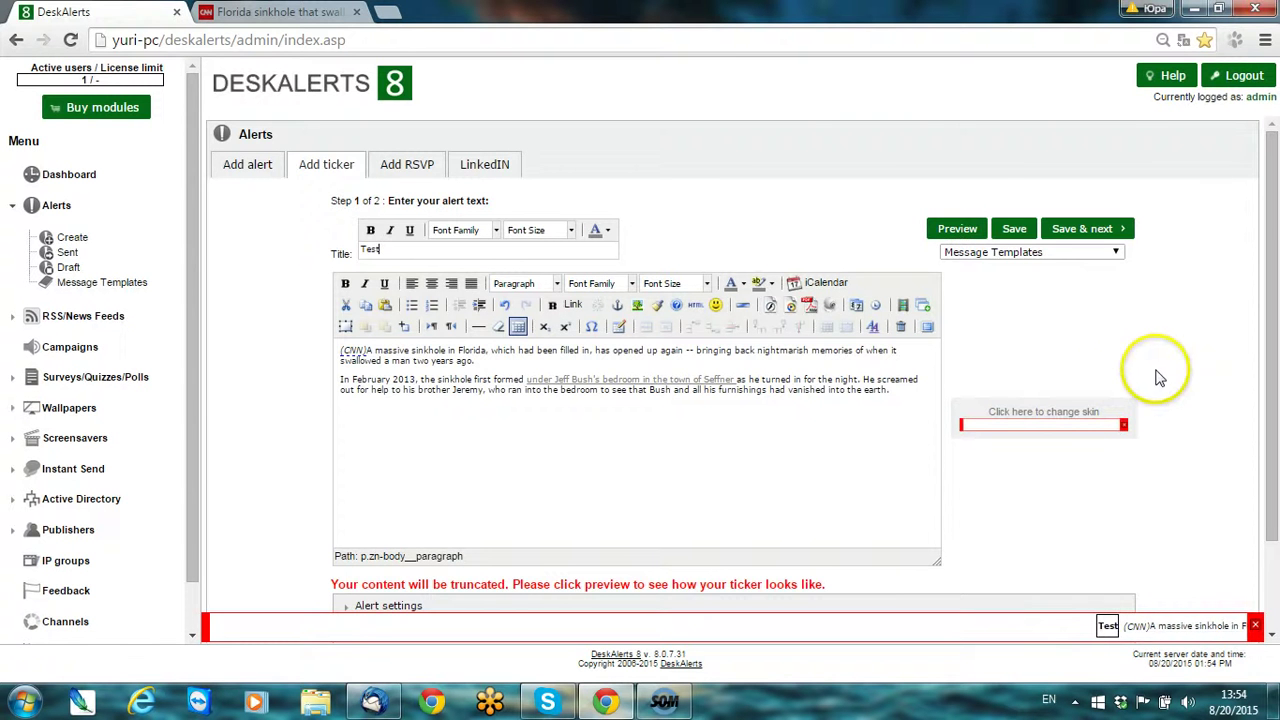
scroll(1188, 343, "down", 2)
left_click(1106, 609)
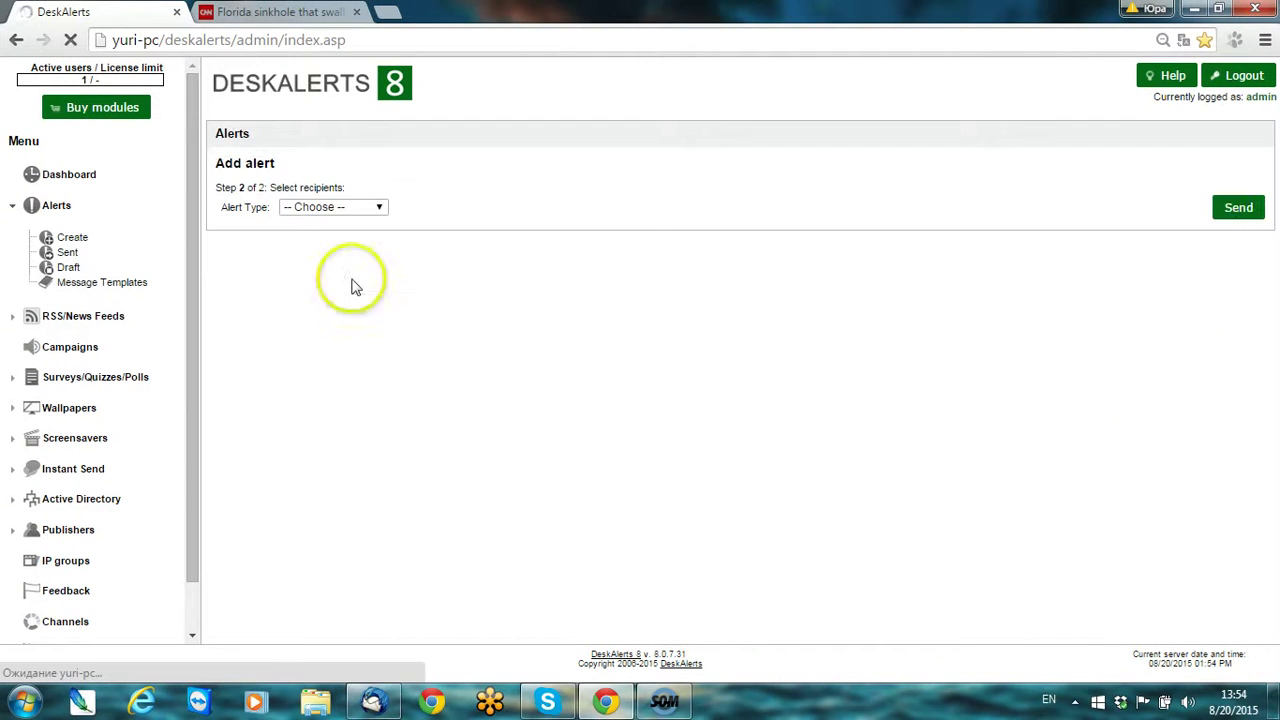
- Choose Select recipients, include Groups, pick the user Yura, and send the ticker
left_click(383, 212)
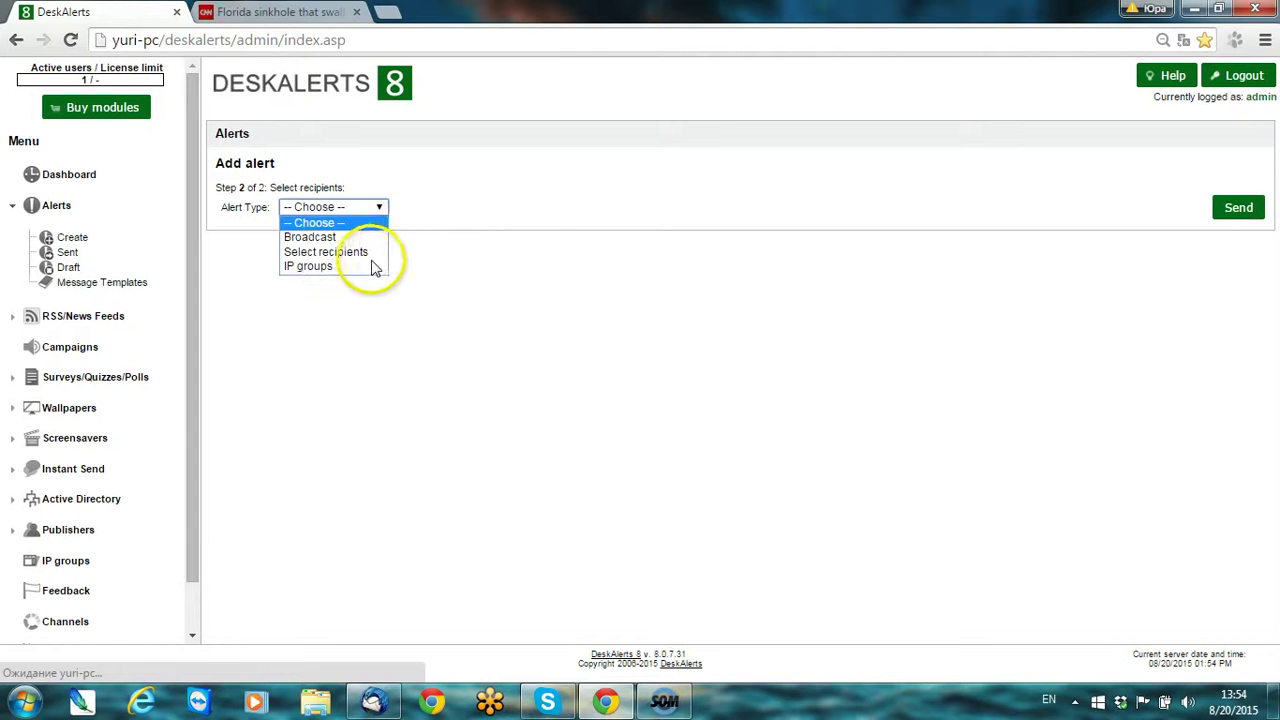
left_click(368, 252)
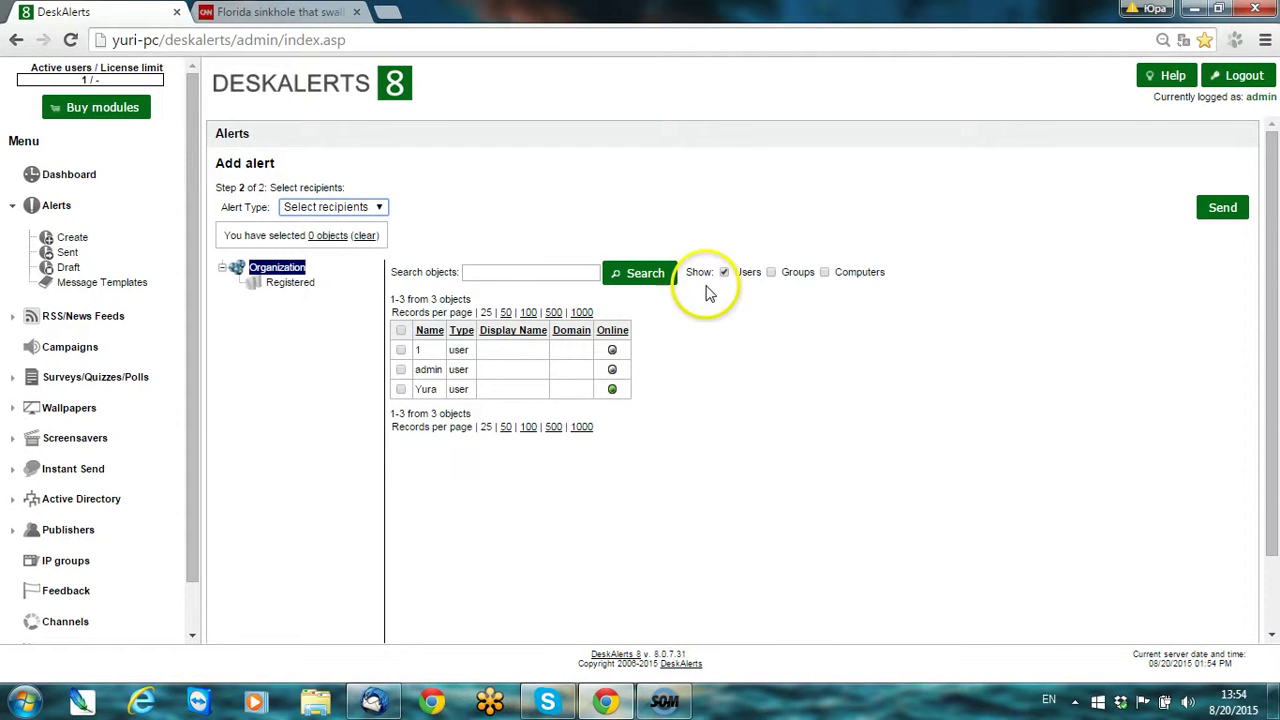
left_click(771, 273)
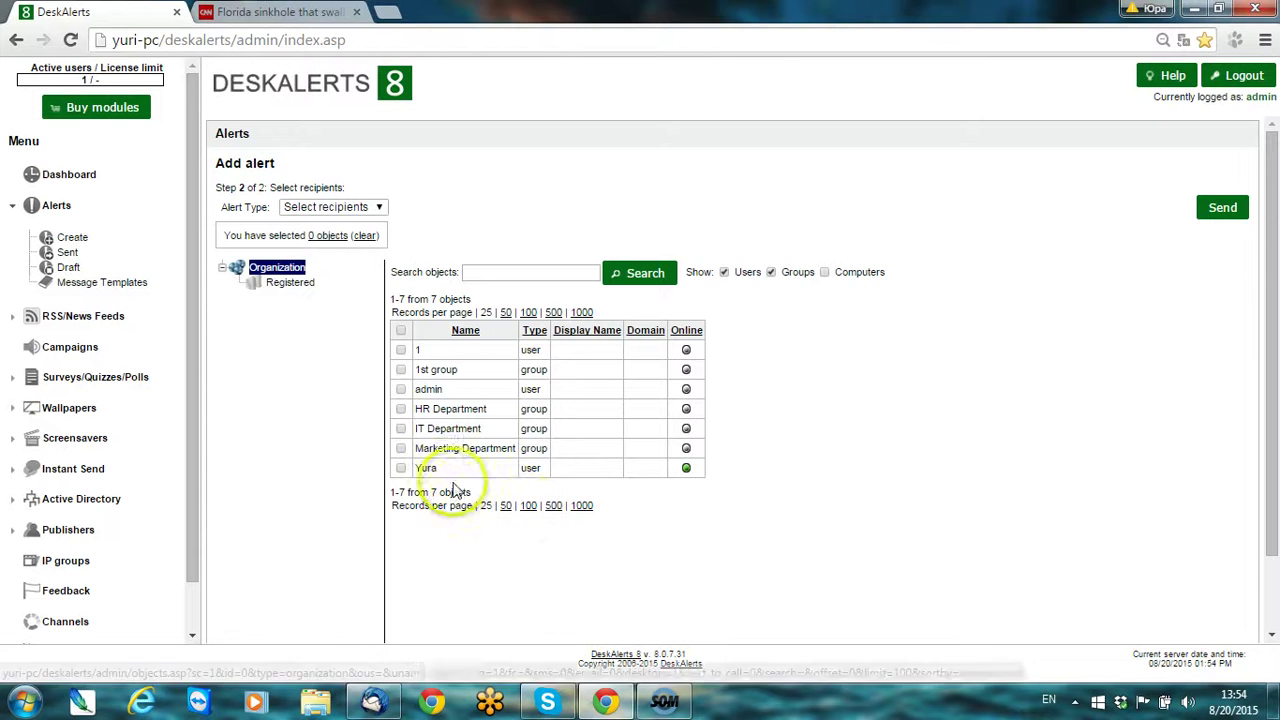
left_click(400, 469)
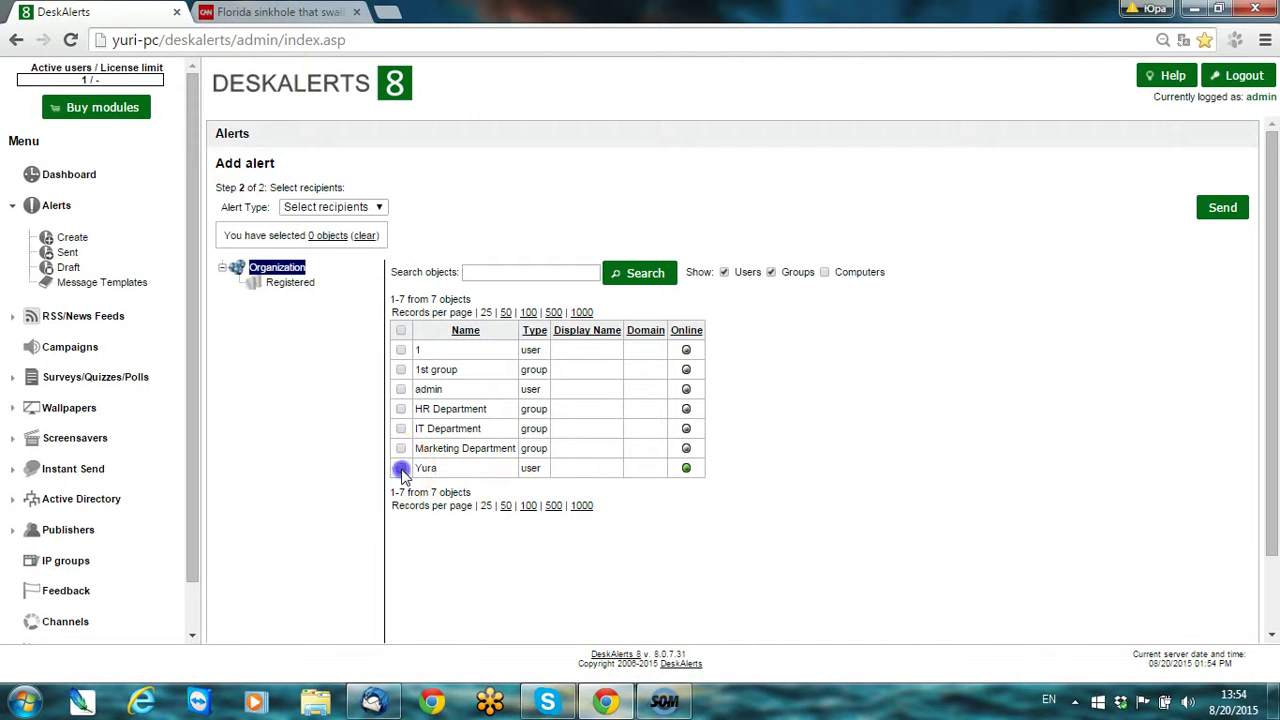
left_click(1221, 208)
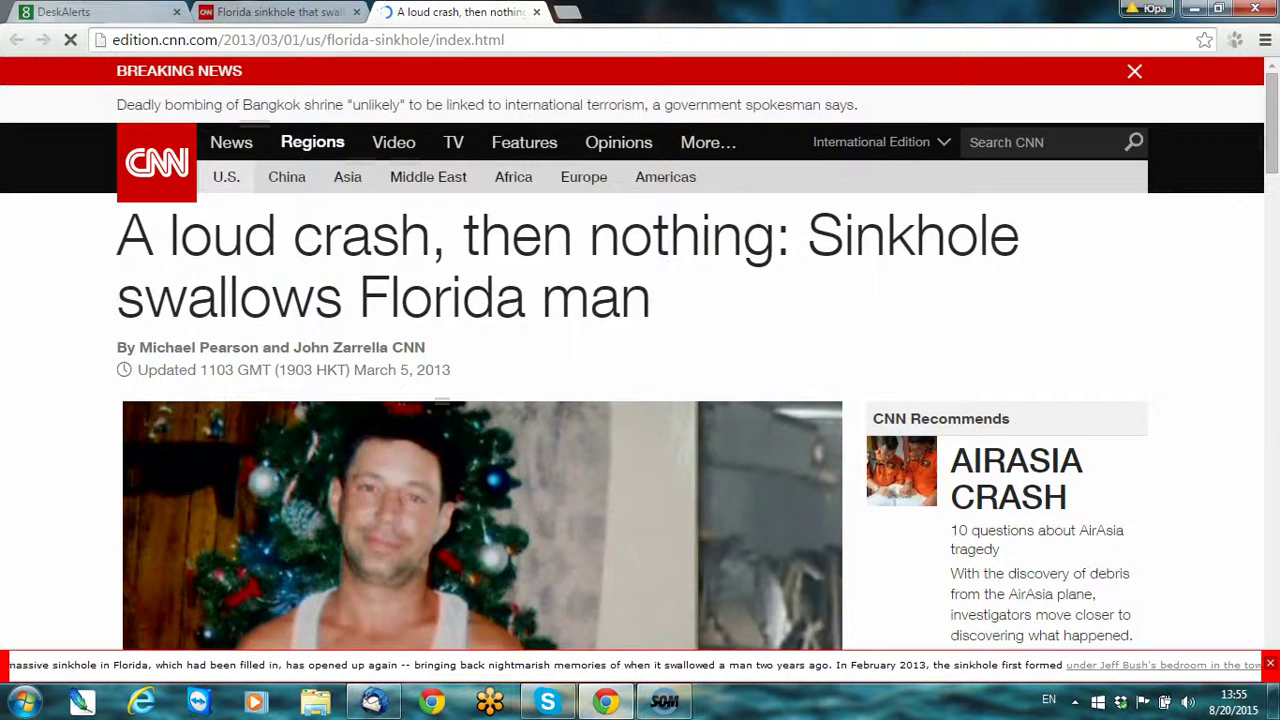
- Close the scrolling ticker and verify in its statistics that Yura is the only recipient
left_click(95, 12)
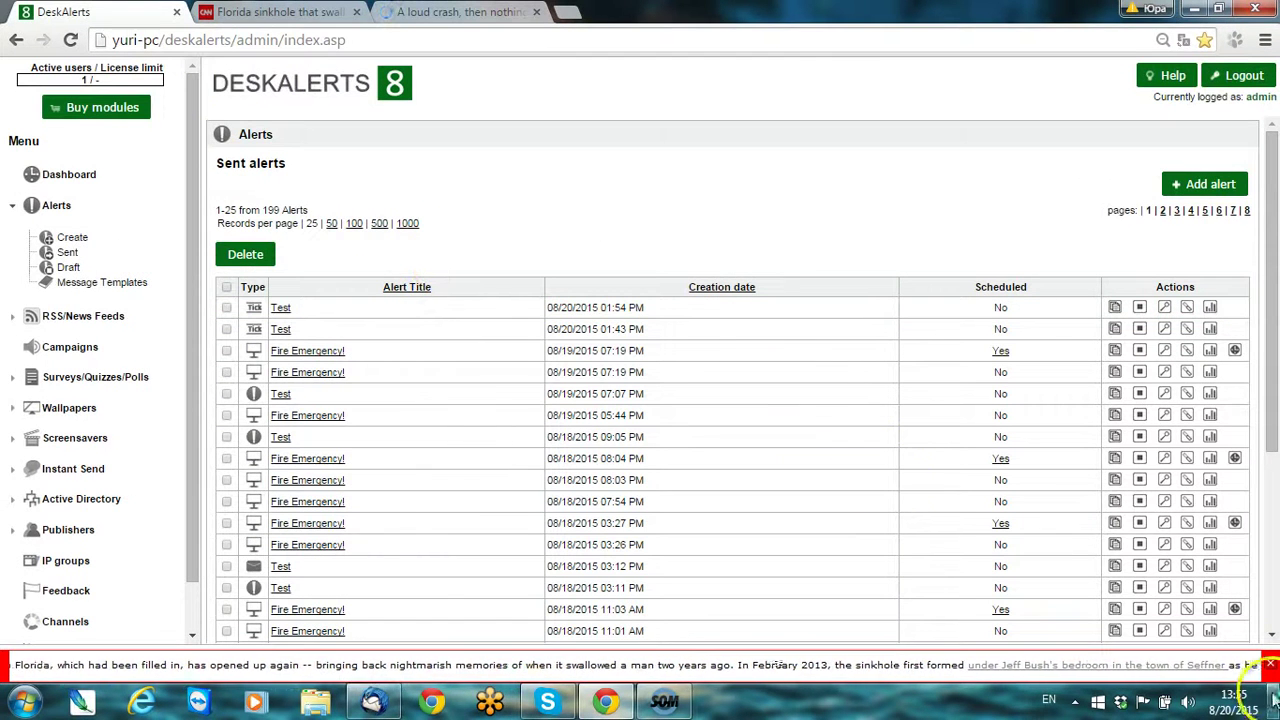
left_click(1269, 662)
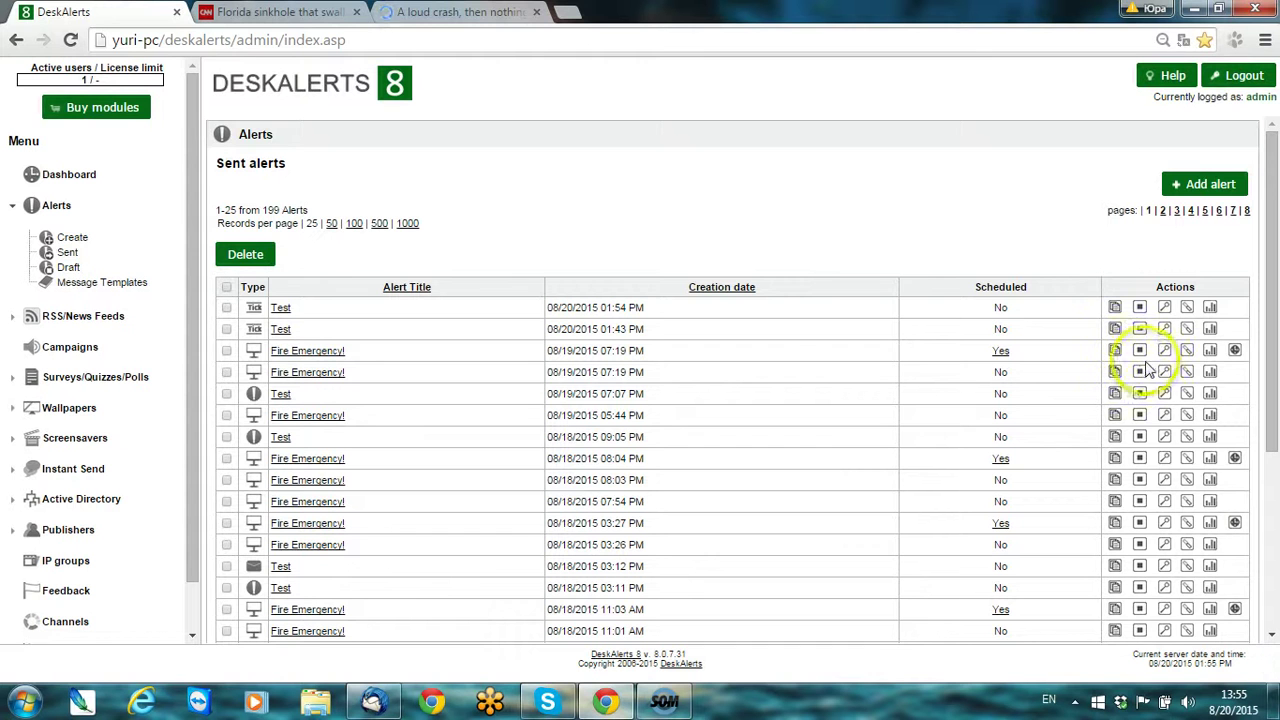
left_click(1210, 306)
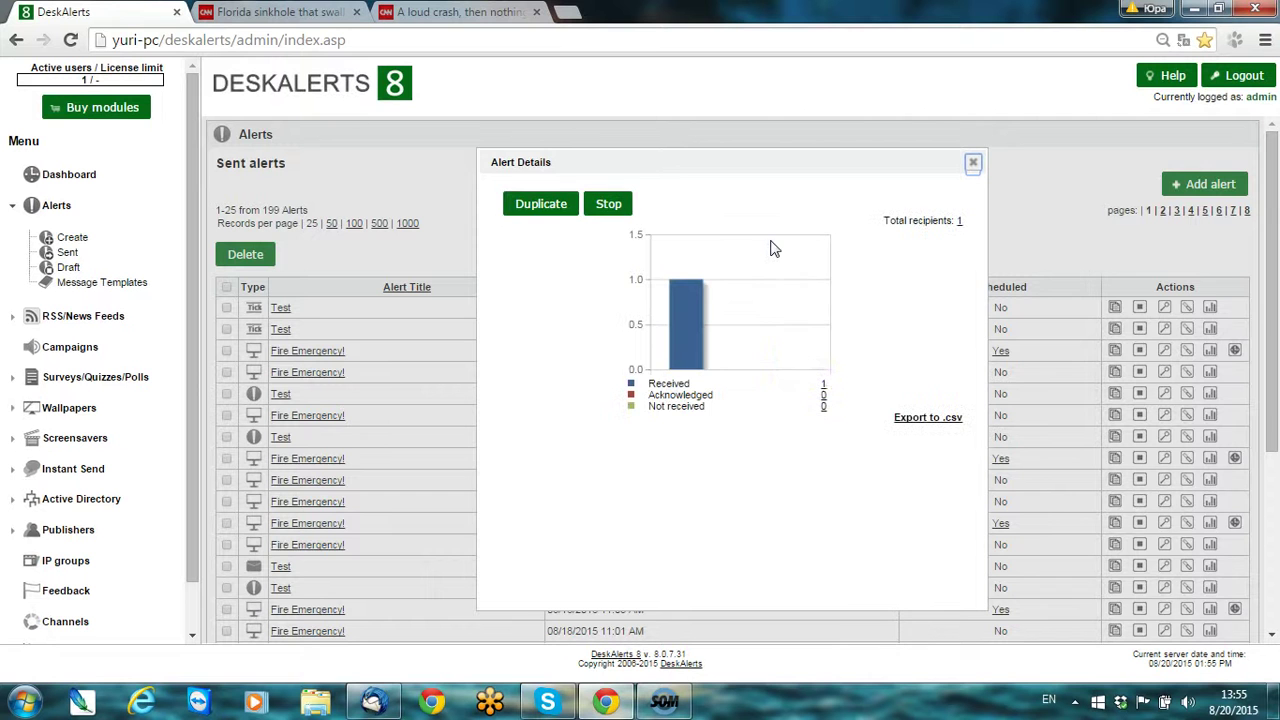
left_click(824, 386)
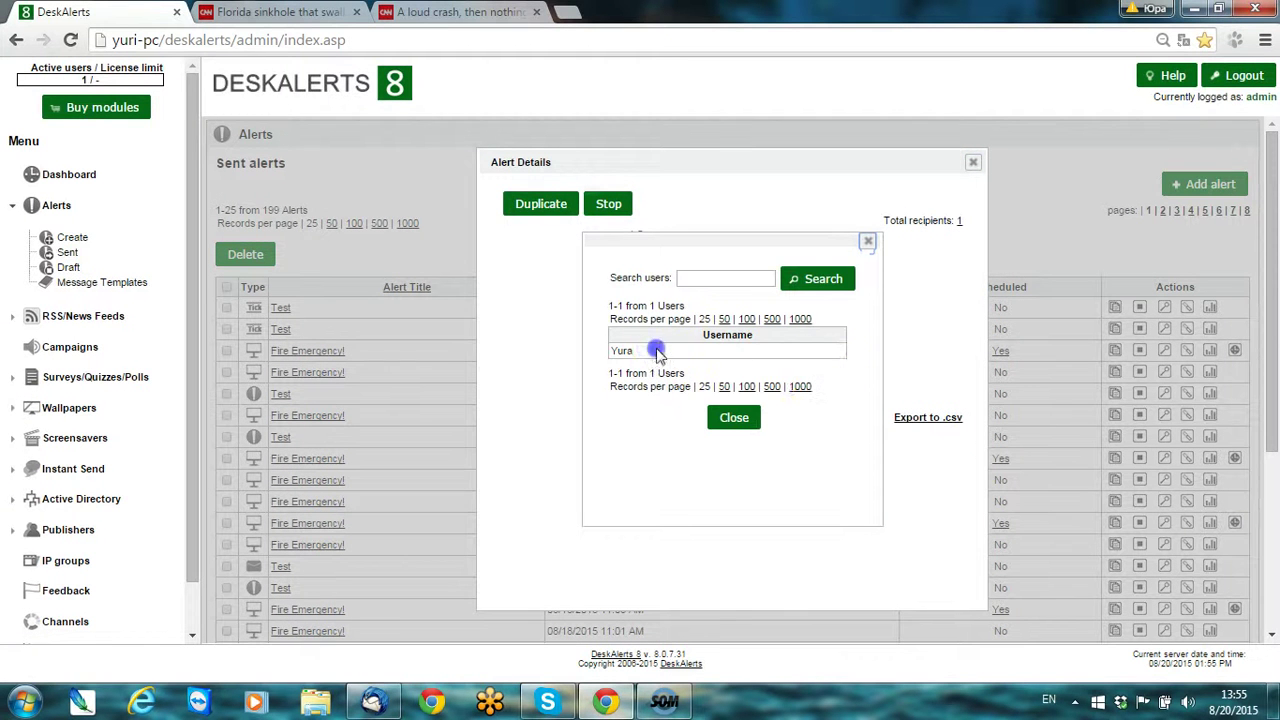
left_click_drag(651, 354, 808, 331)
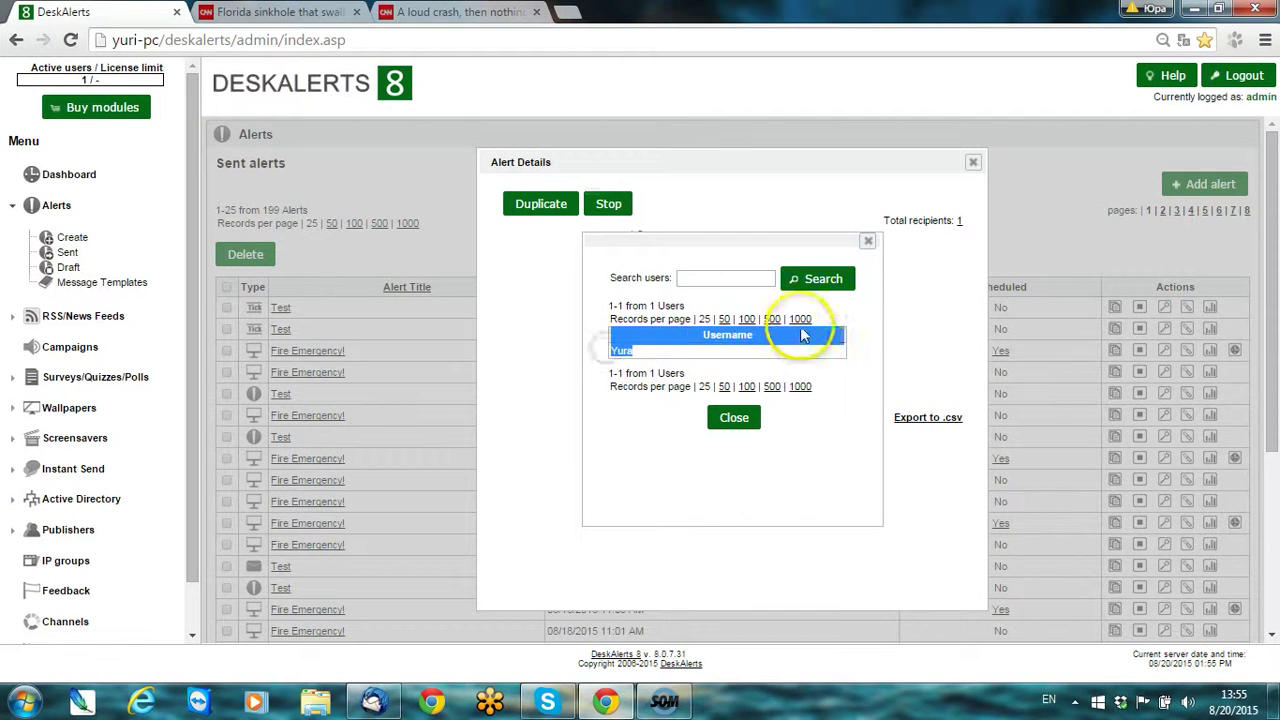
left_click(868, 242)
- Close the alert details and create a new RSS/news feed with Ticker display type
left_click(972, 162)
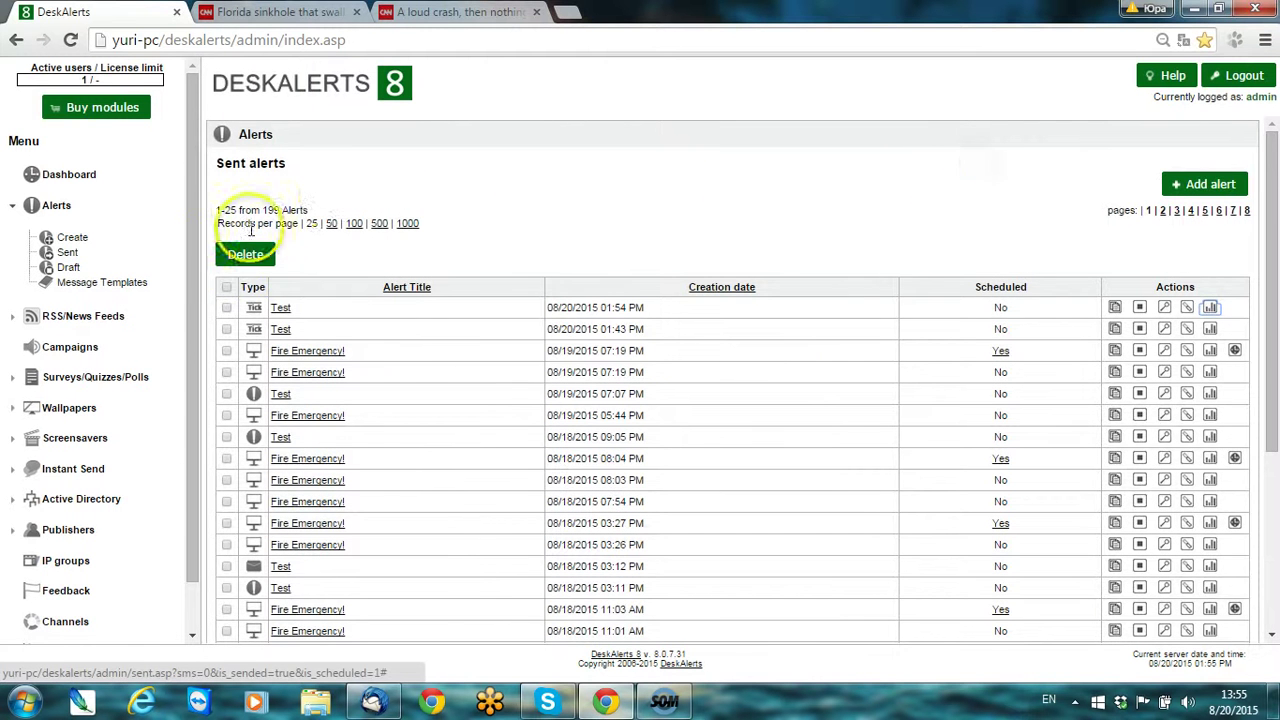
left_click(85, 316)
left_click(75, 350)
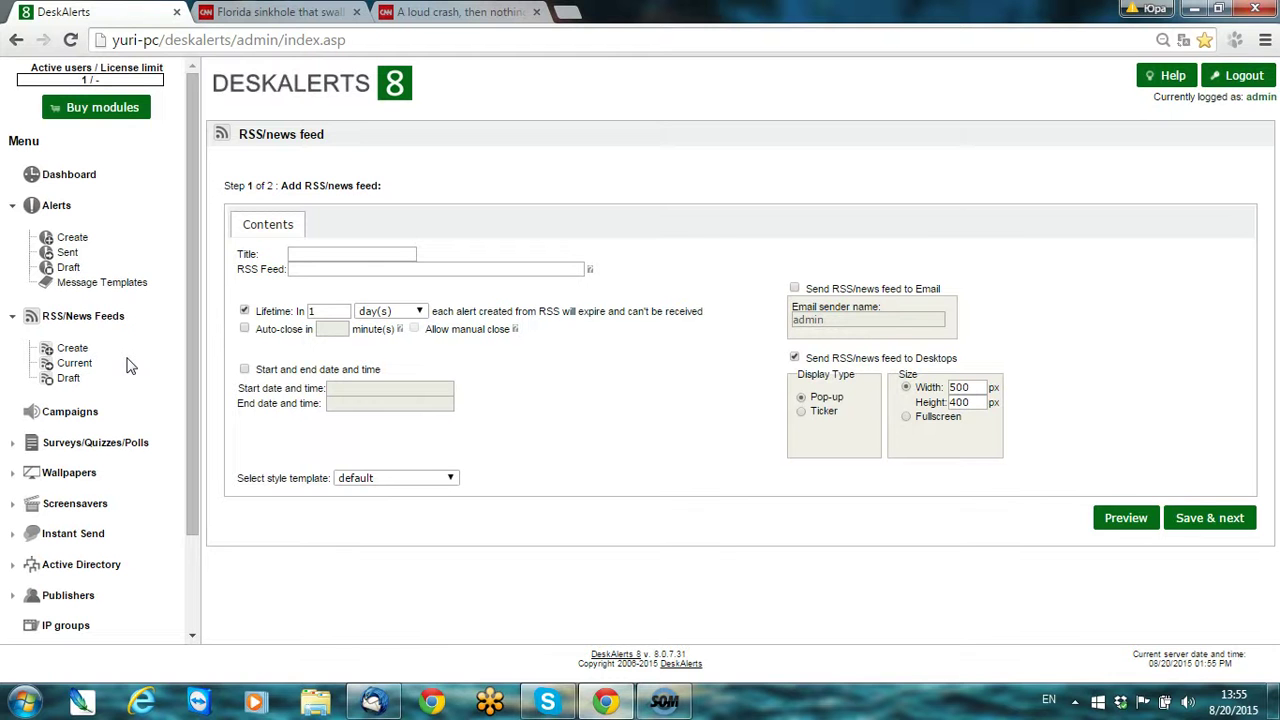
left_click(801, 411)
left_click(51, 206)
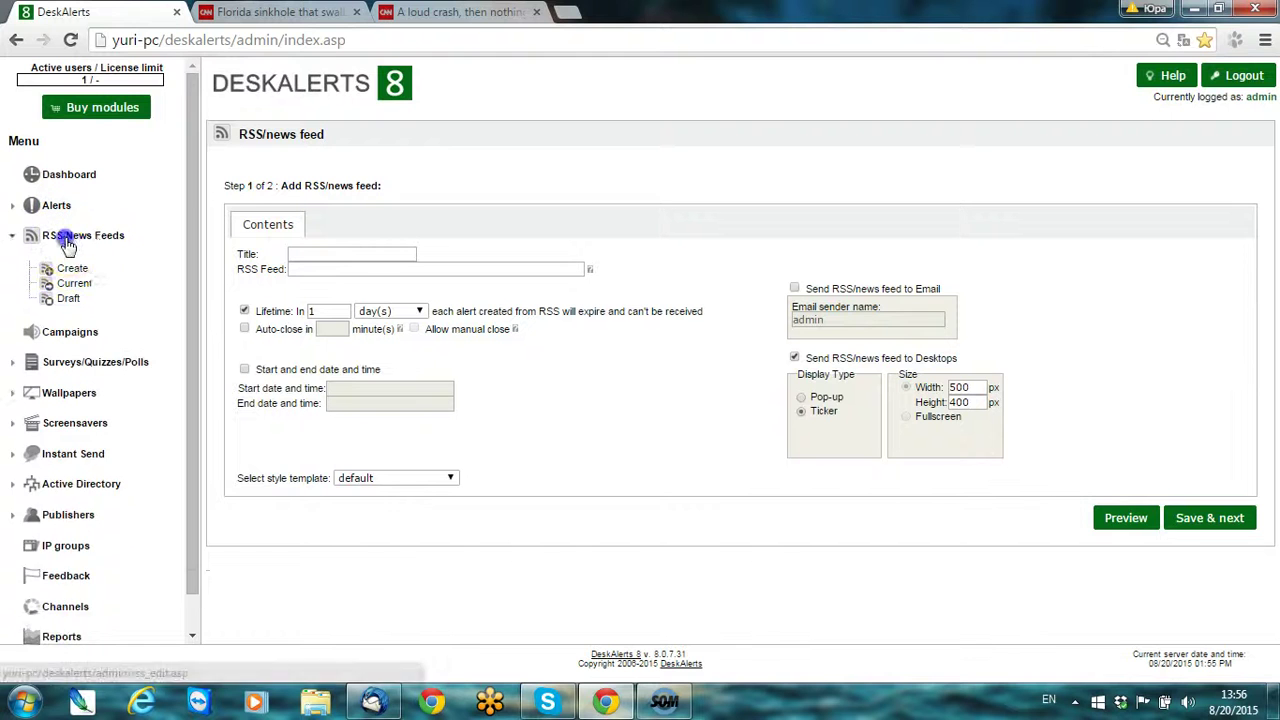
left_click(80, 236)
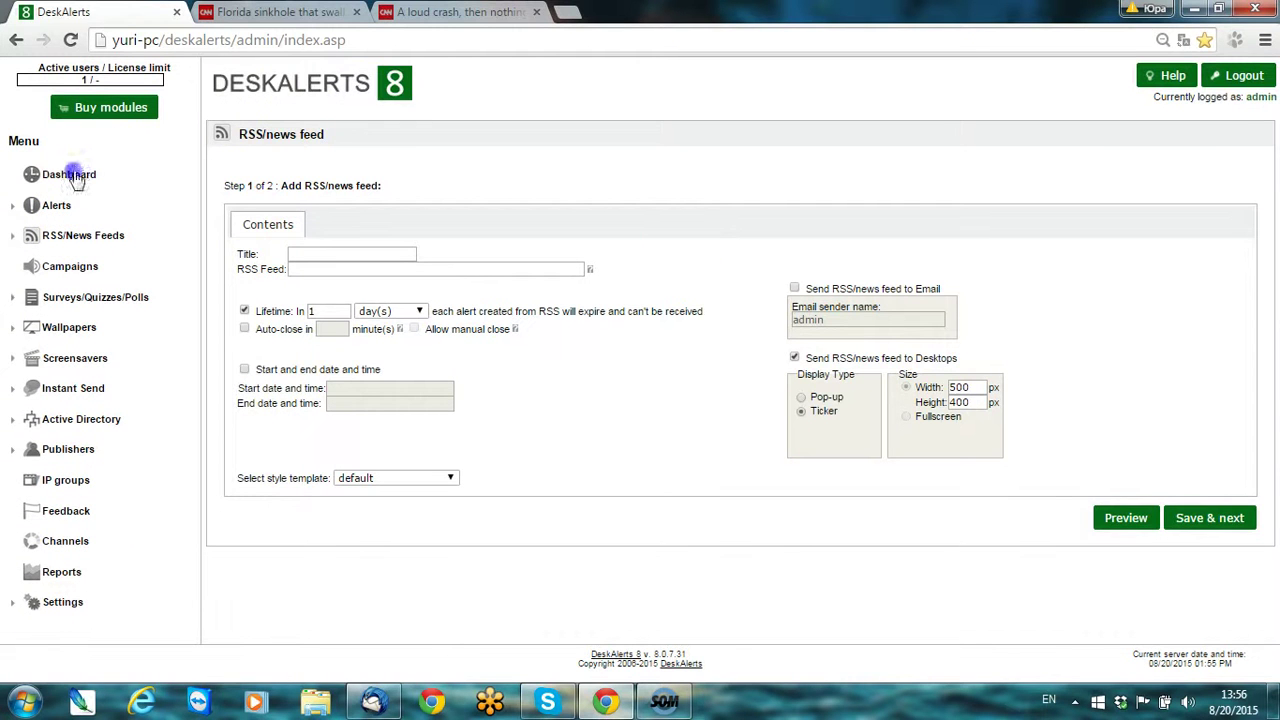